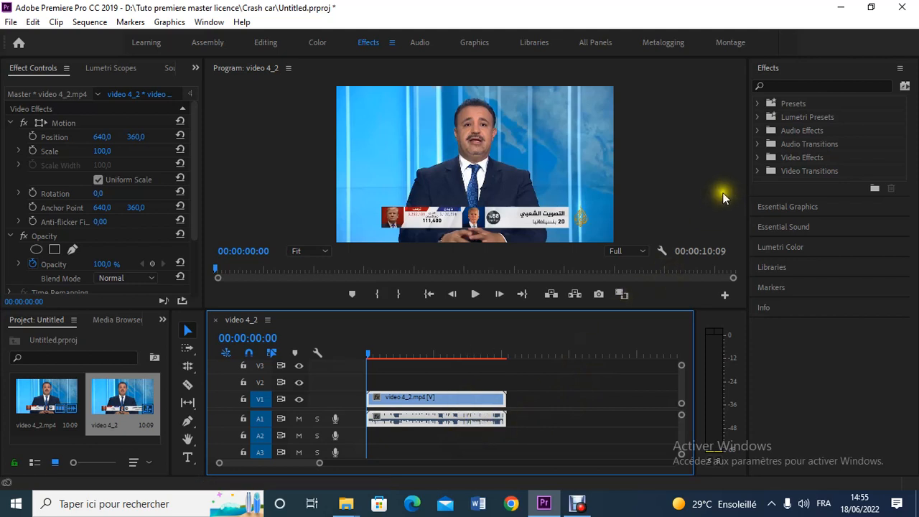
# Apply the Parametric Equalizer audio effect to the video 4_2.mp4 audio clip on track A1
pyautogui.click(756, 131)
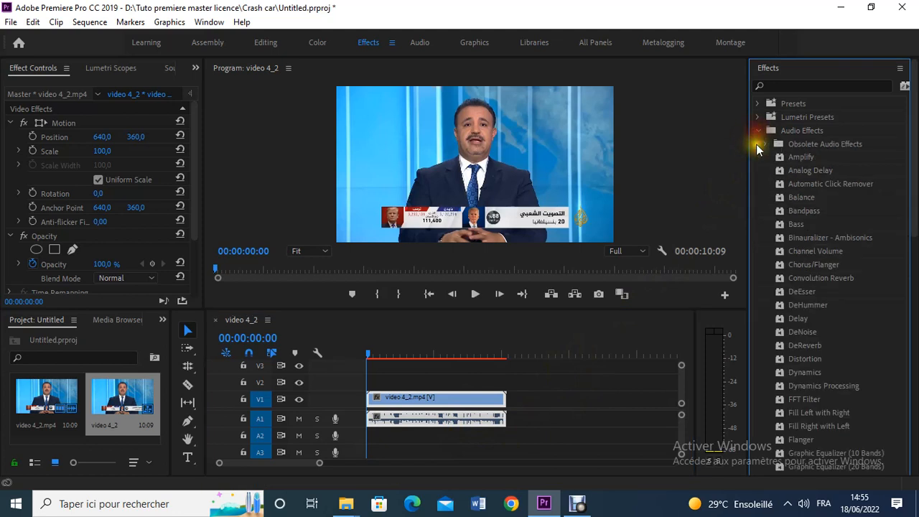
pyautogui.moveTo(914, 185); pyautogui.dragTo(888, 327)
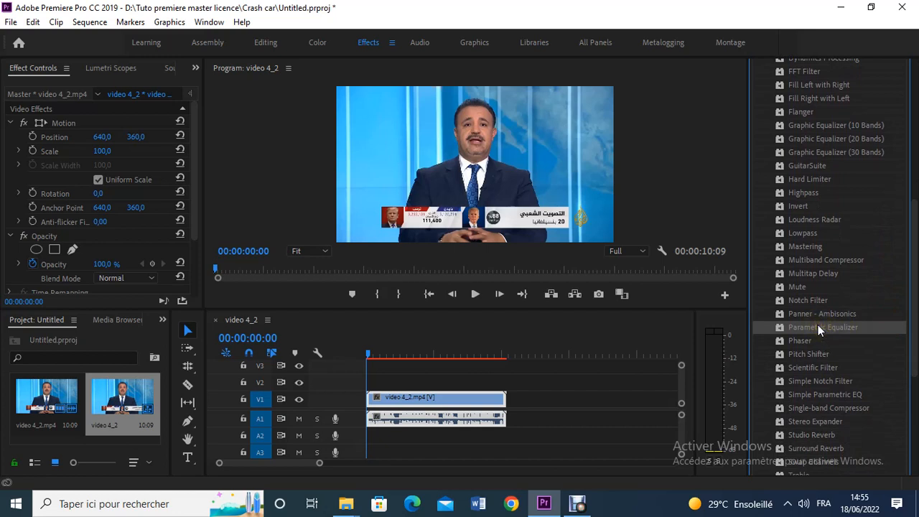
pyautogui.click(831, 326)
pyautogui.click(818, 327)
pyautogui.moveTo(820, 331); pyautogui.dragTo(483, 420)
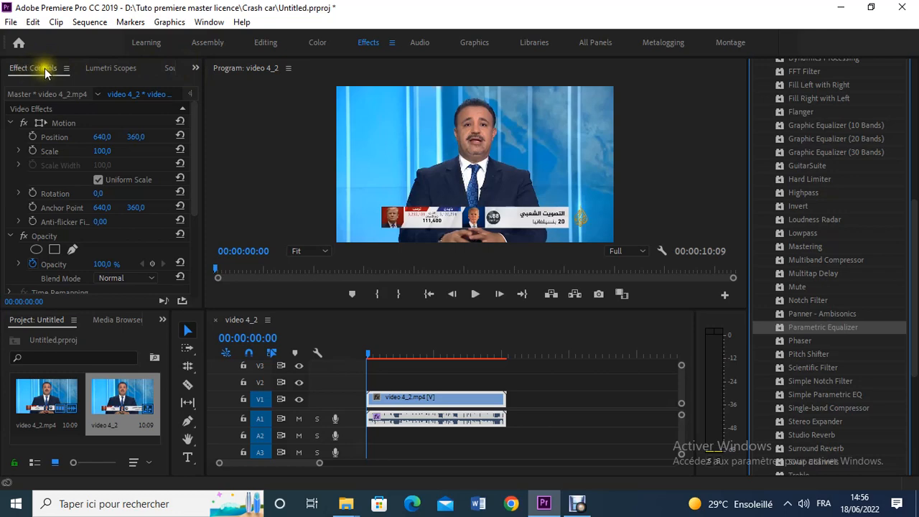
pyautogui.click(205, 25)
pyautogui.click(261, 183)
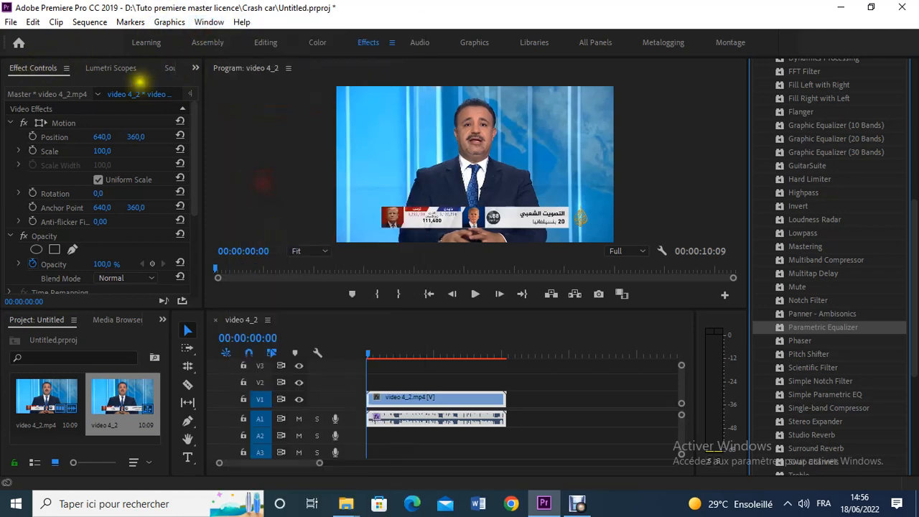
pyautogui.click(209, 21)
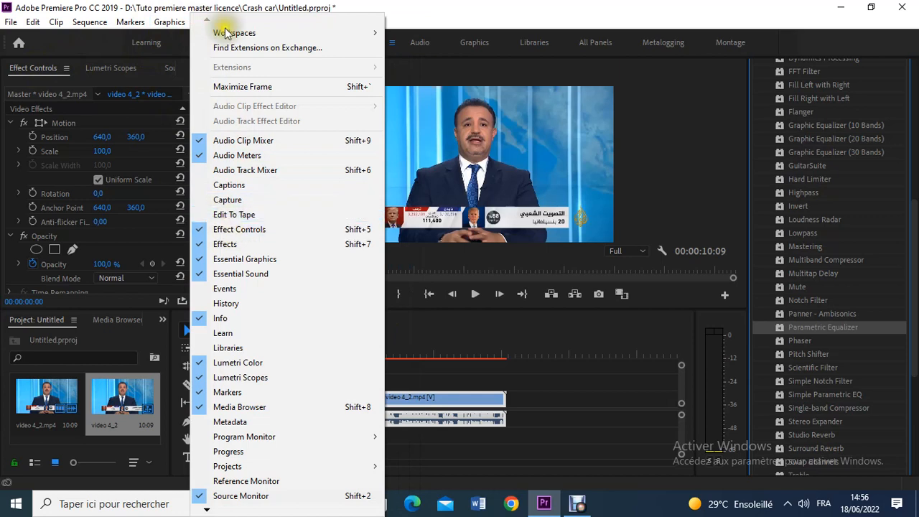
pyautogui.click(33, 222)
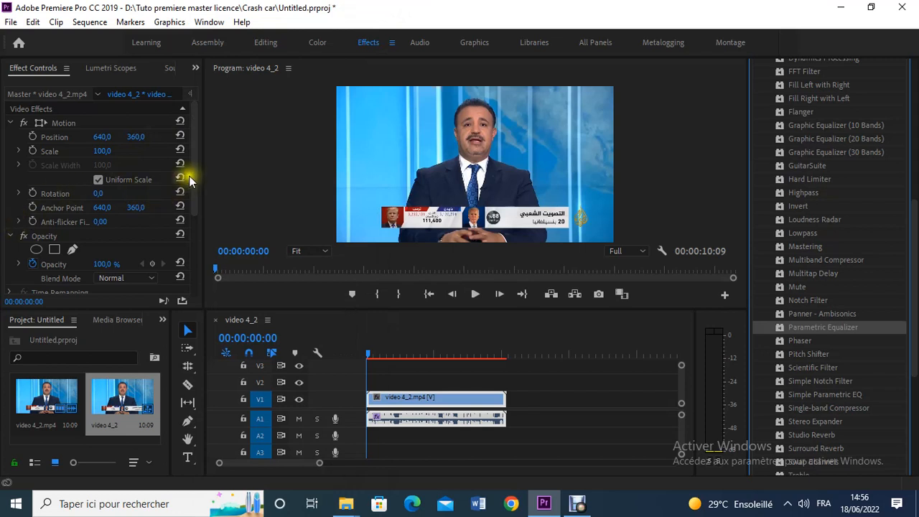
# Open the custom setup editor of the clip's Parametric Equalizer effect
pyautogui.moveTo(191, 175); pyautogui.dragTo(194, 256)
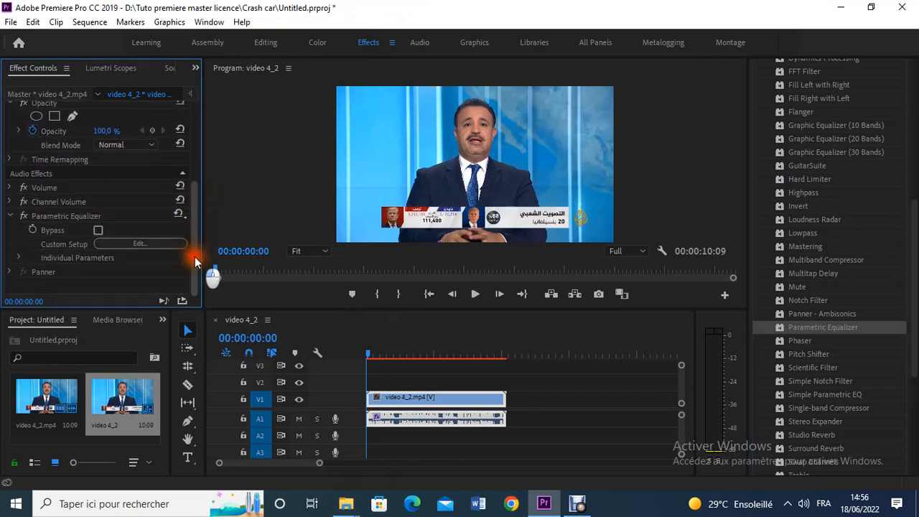
pyautogui.click(143, 244)
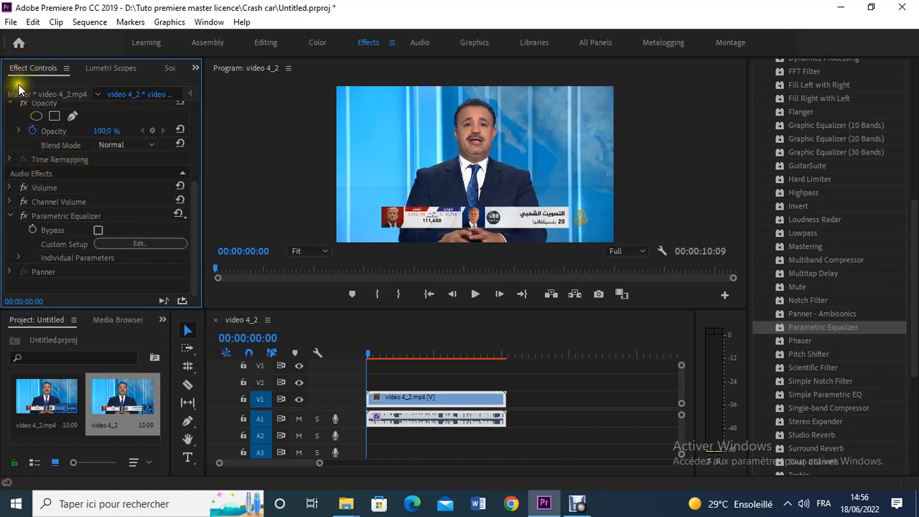
pyautogui.click(157, 243)
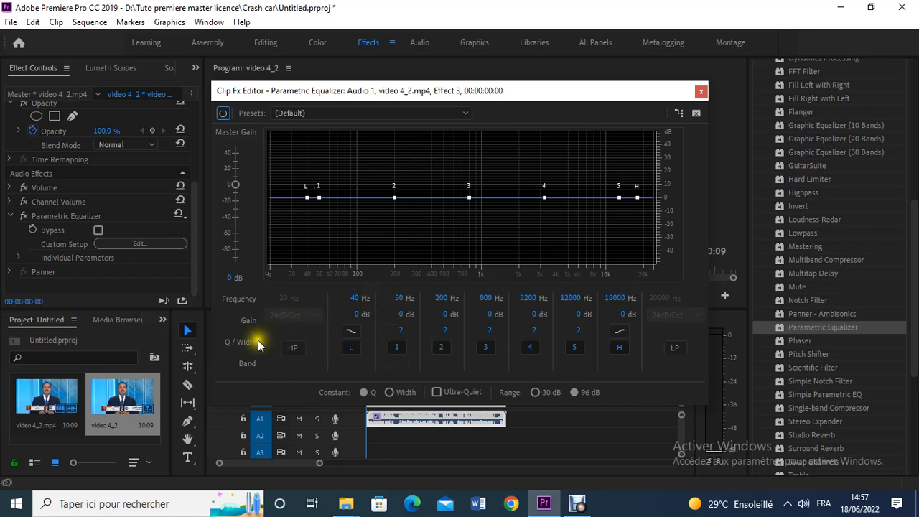
# Disable equalizer bands L, 1, 2, 3, 4, 5 and H, keeping the HP filter off
pyautogui.click(290, 351)
pyautogui.click(281, 350)
pyautogui.click(349, 348)
pyautogui.click(396, 347)
pyautogui.click(440, 347)
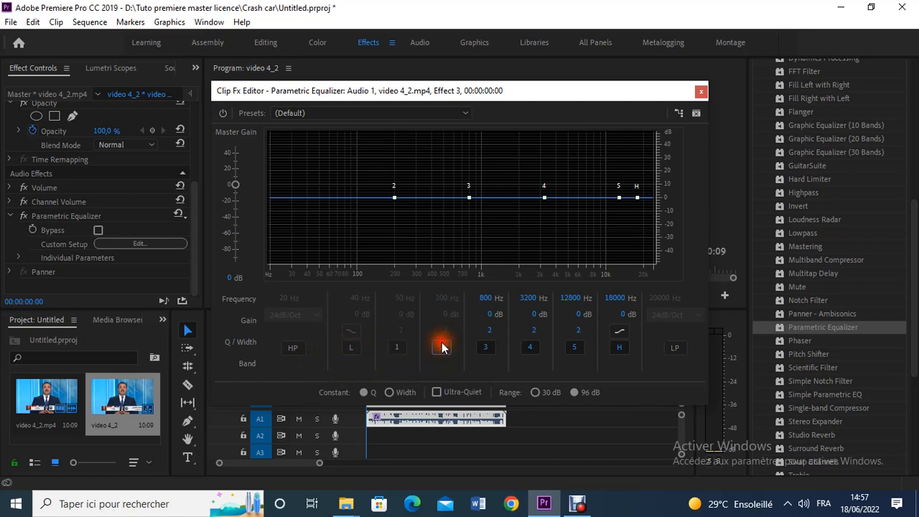
pyautogui.click(485, 347)
pyautogui.click(530, 349)
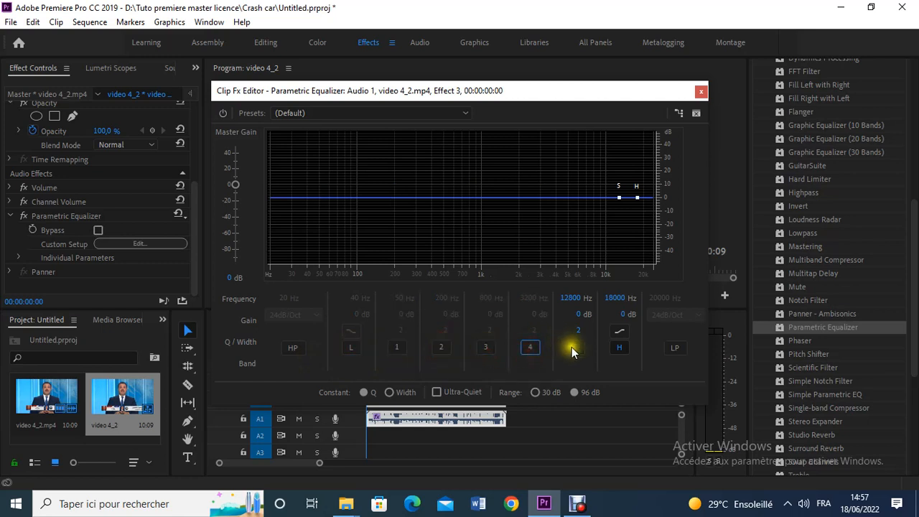
pyautogui.click(574, 347)
pyautogui.click(617, 348)
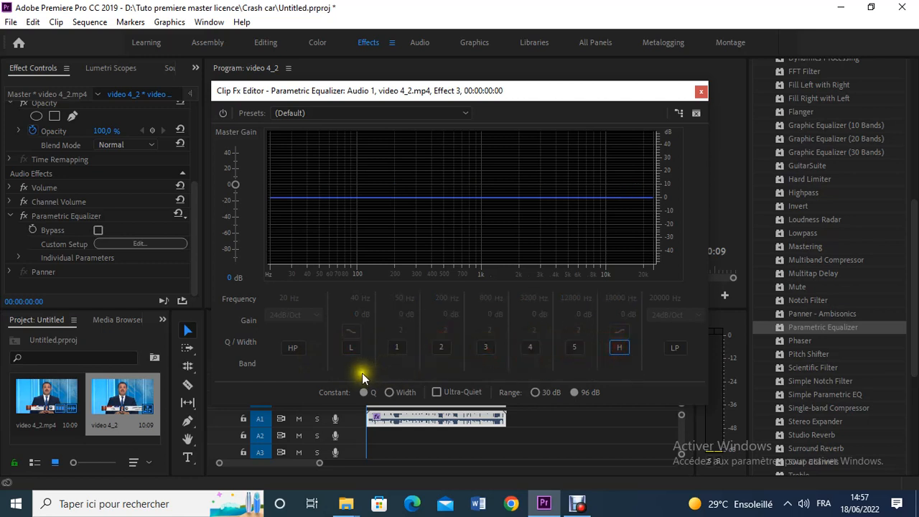
# Enable the equalizer's HP filter and raise its cutoff frequency to about 345 Hz
pyautogui.click(293, 348)
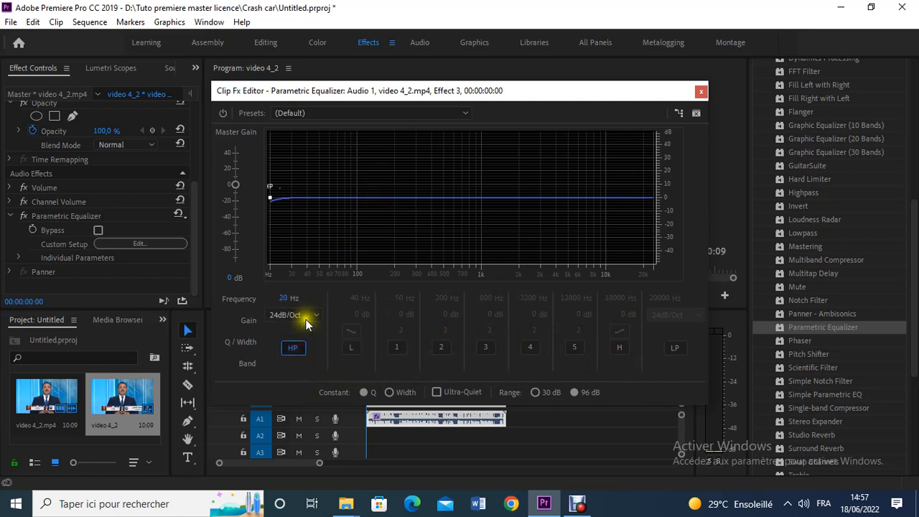
pyautogui.moveTo(273, 192); pyautogui.dragTo(291, 196)
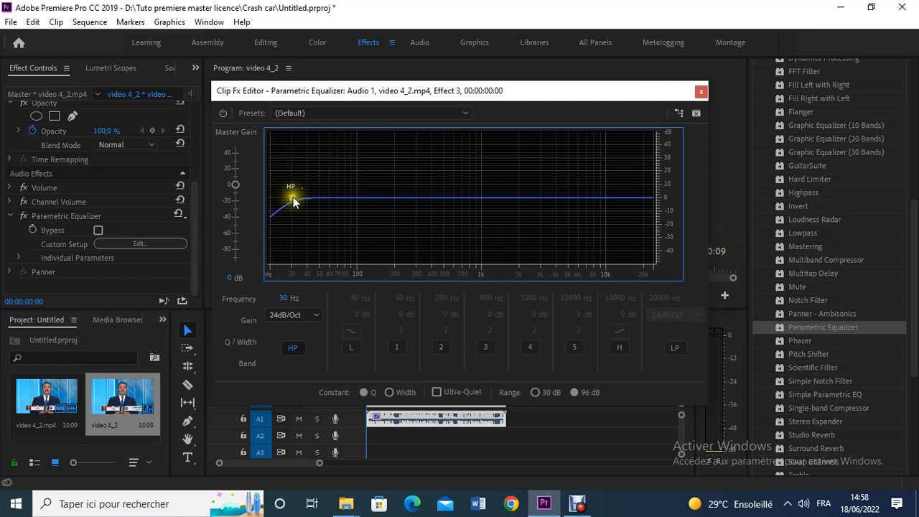
pyautogui.moveTo(292, 198); pyautogui.dragTo(332, 198)
pyautogui.moveTo(332, 196); pyautogui.dragTo(423, 197)
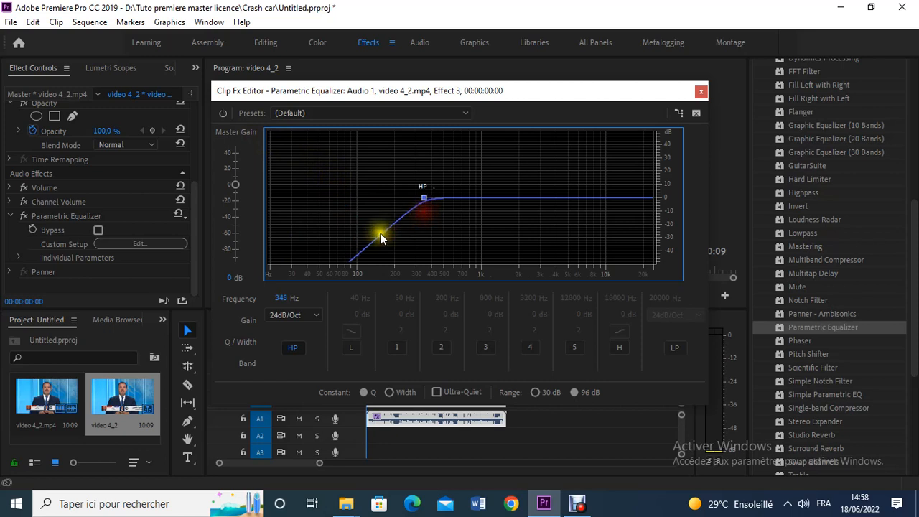
pyautogui.click(345, 242)
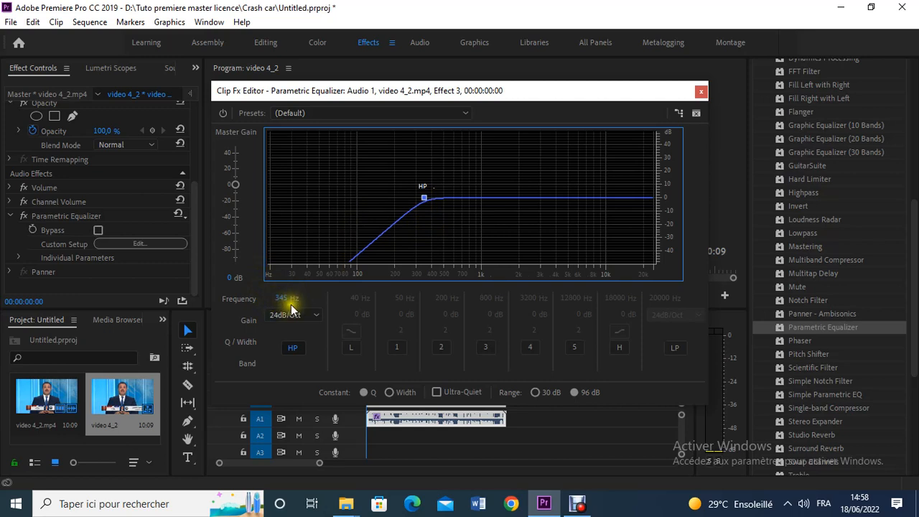
# Replace the HP filter with the LP filter and lower its cutoff frequency to about 396 Hz
pyautogui.click(292, 349)
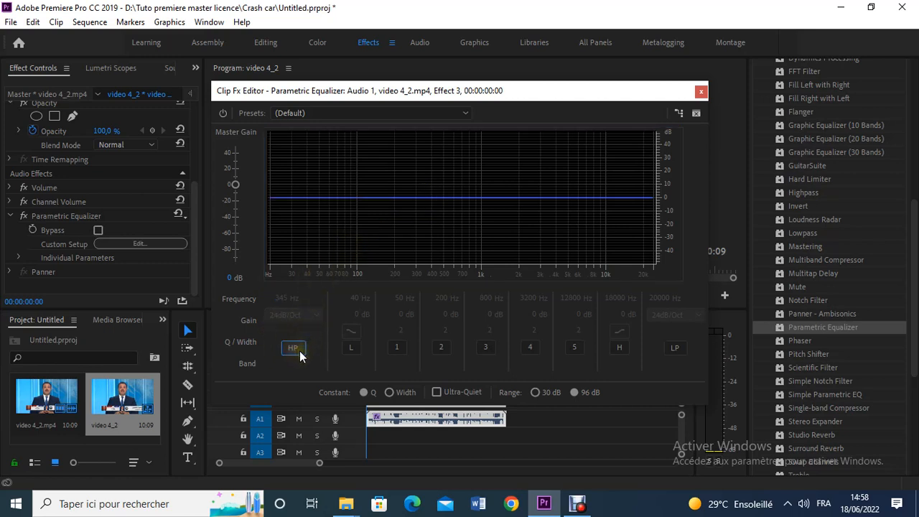
pyautogui.click(666, 348)
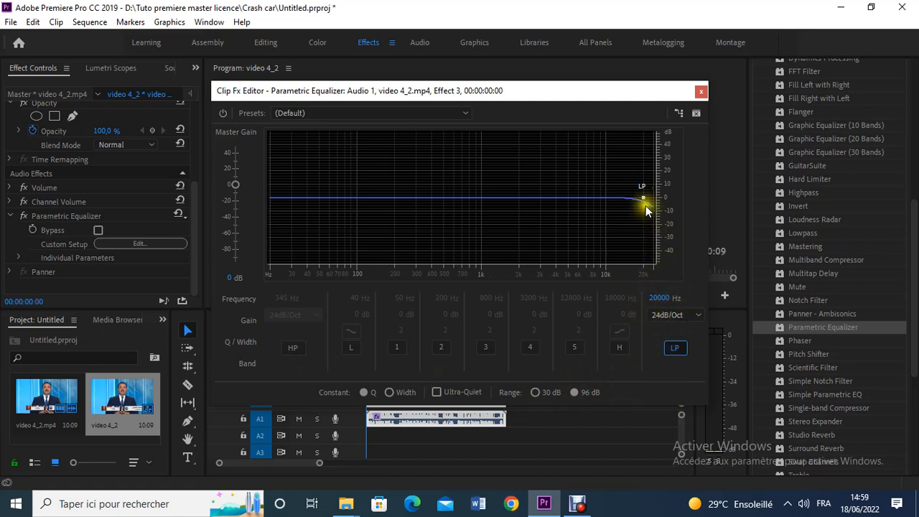
pyautogui.moveTo(643, 197)
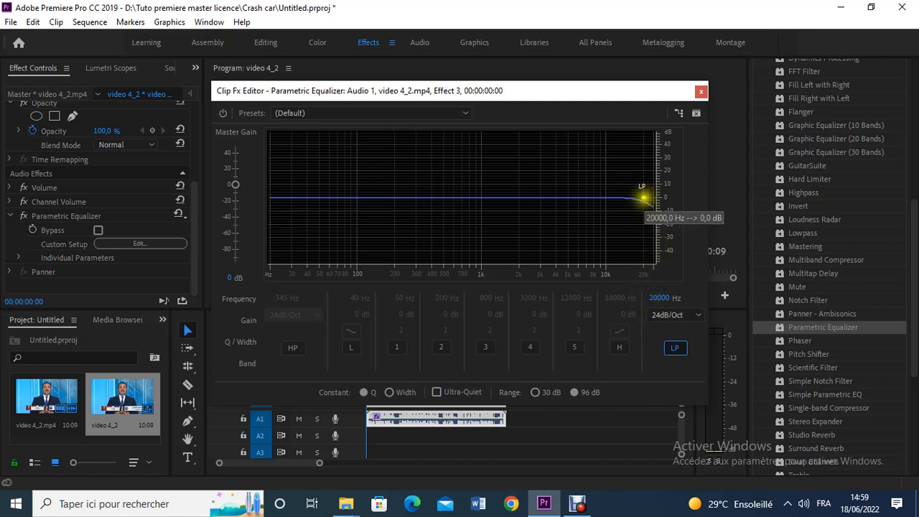
pyautogui.moveTo(643, 197); pyautogui.dragTo(431, 197)
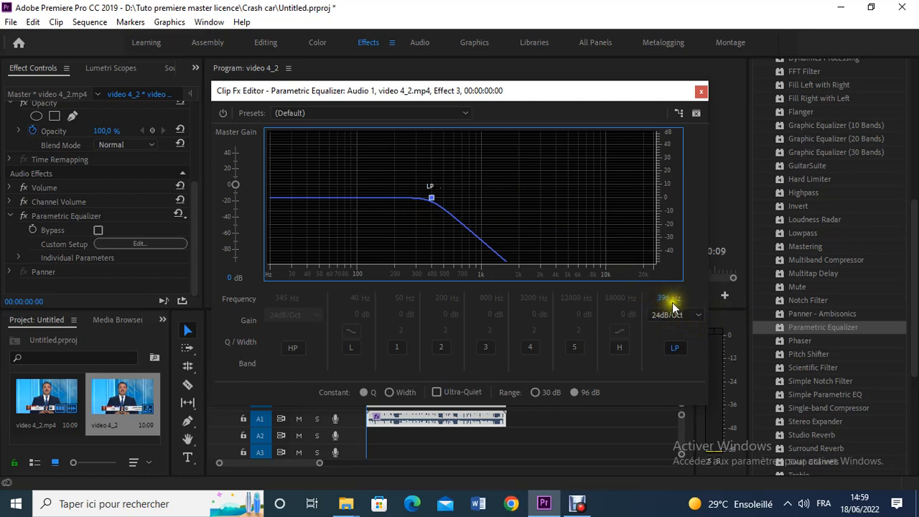
# Disable the LP filter and enable the HP filter again
pyautogui.click(675, 347)
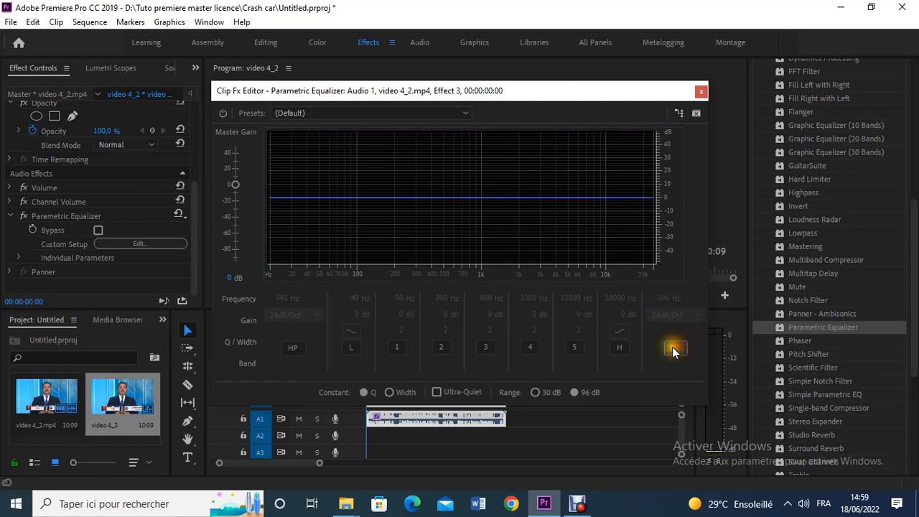
pyautogui.click(295, 350)
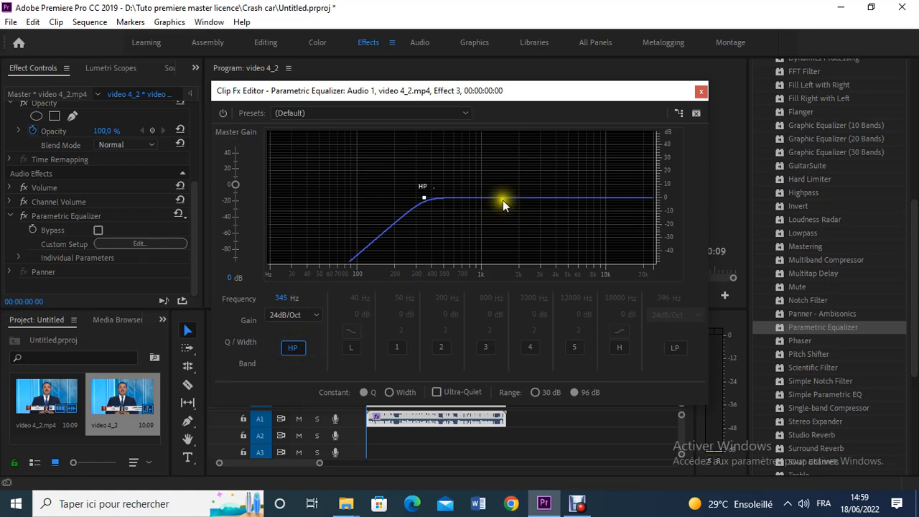
# Play the sequence with the equalizer open and lower the HP cutoff frequency to about 168 Hz
pyautogui.moveTo(478, 94); pyautogui.dragTo(787, 137)
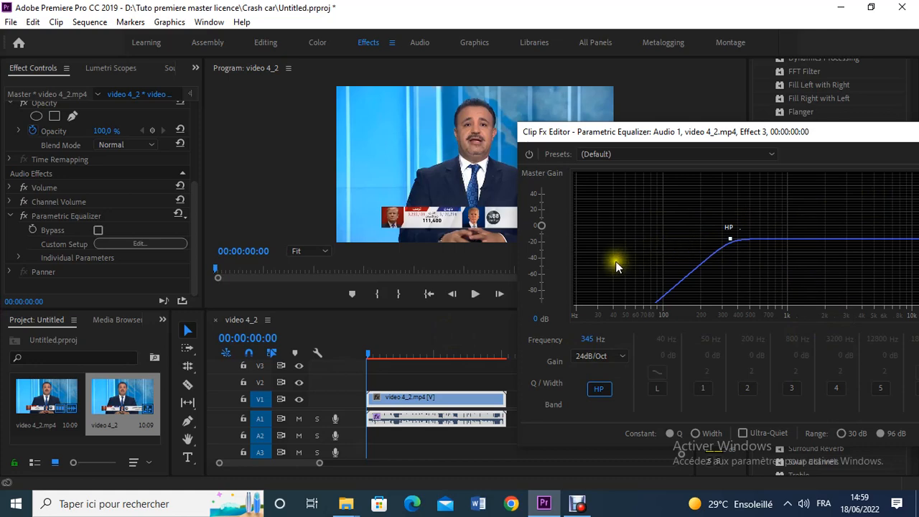
pyautogui.click(715, 134)
pyautogui.moveTo(716, 133); pyautogui.dragTo(707, 108)
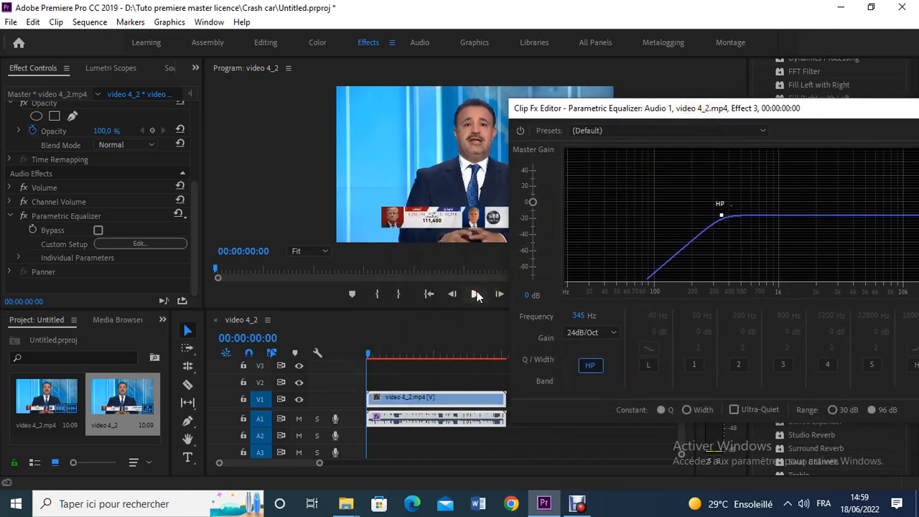
pyautogui.click(476, 294)
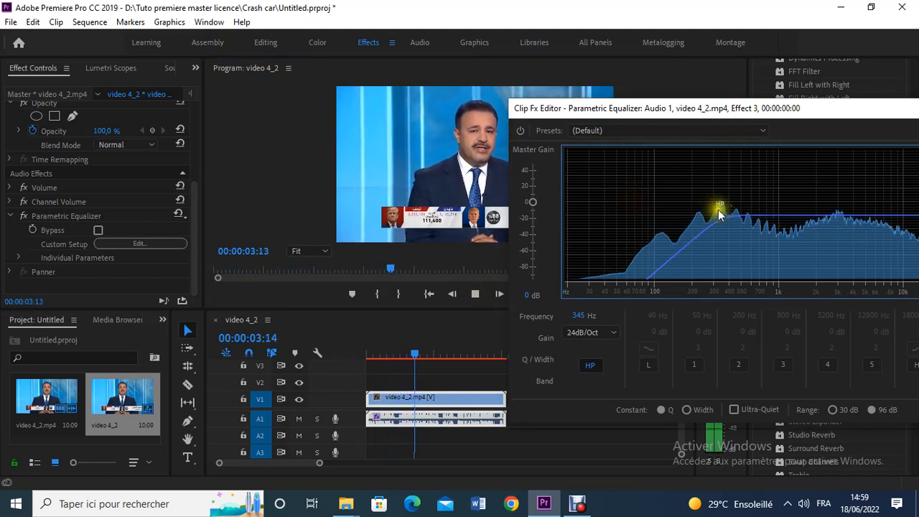
pyautogui.moveTo(721, 214); pyautogui.dragTo(682, 215)
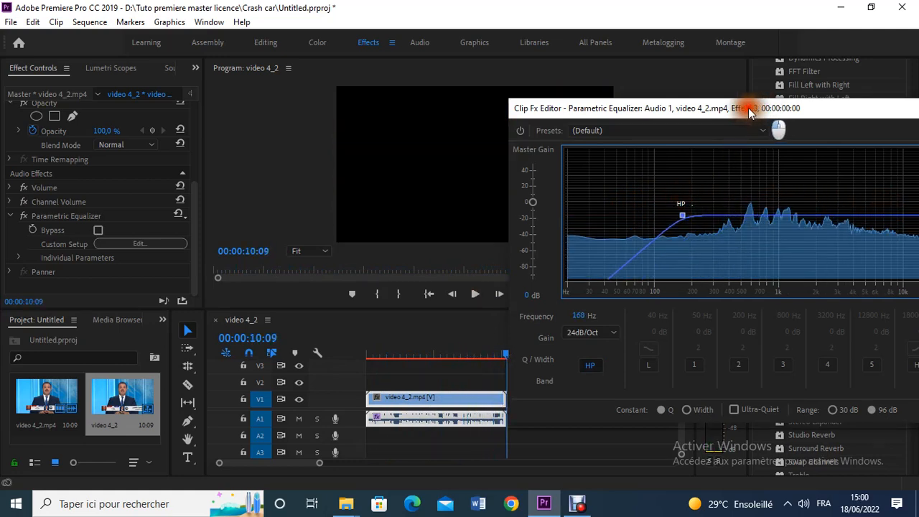
# Switch the equalizer from the HP to the LP filter and play the sequence from its start
pyautogui.moveTo(584, 107); pyautogui.dragTo(547, 102)
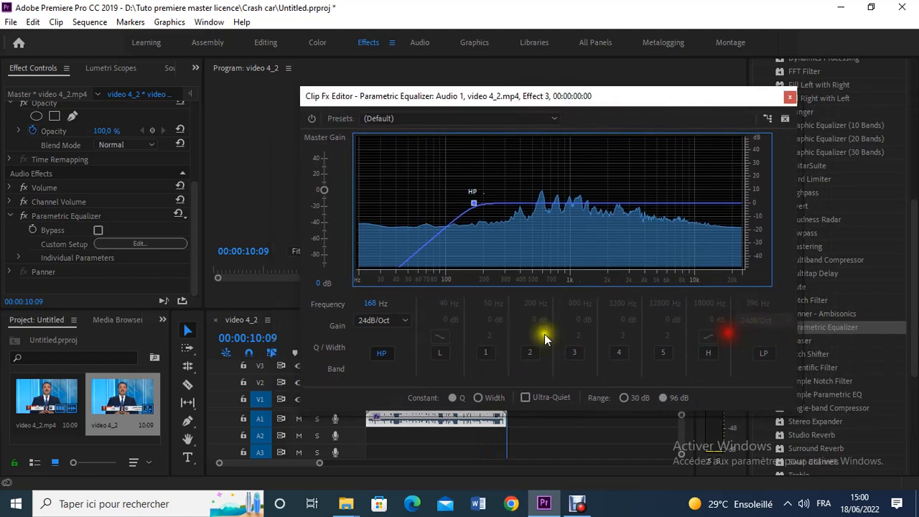
pyautogui.click(381, 351)
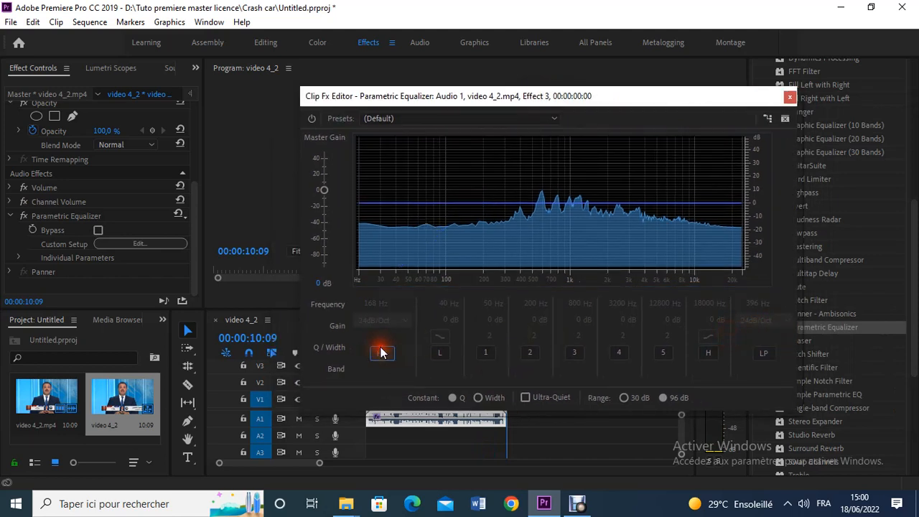
pyautogui.click(758, 355)
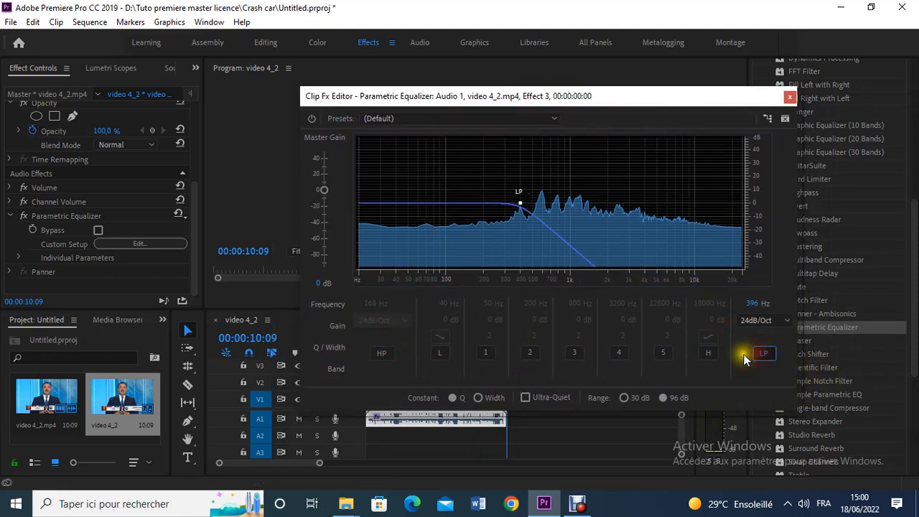
pyautogui.moveTo(593, 100); pyautogui.dragTo(826, 116)
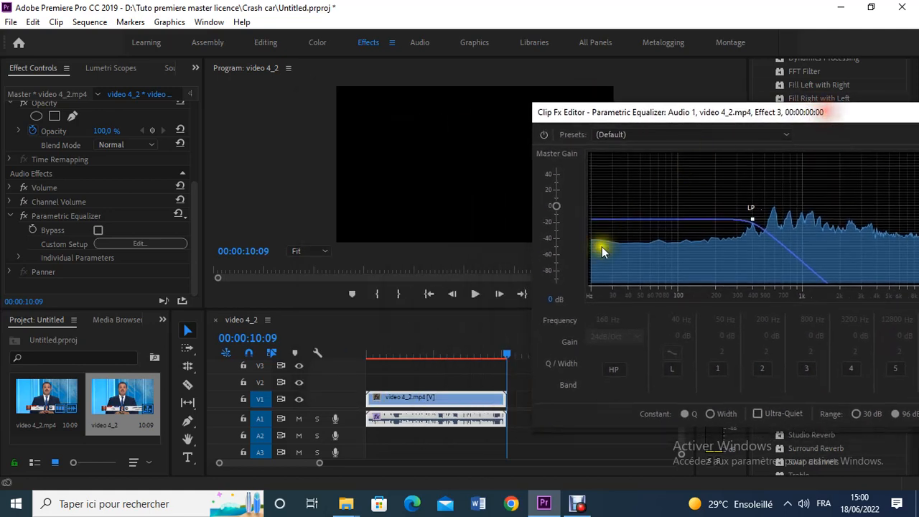
pyautogui.click(477, 295)
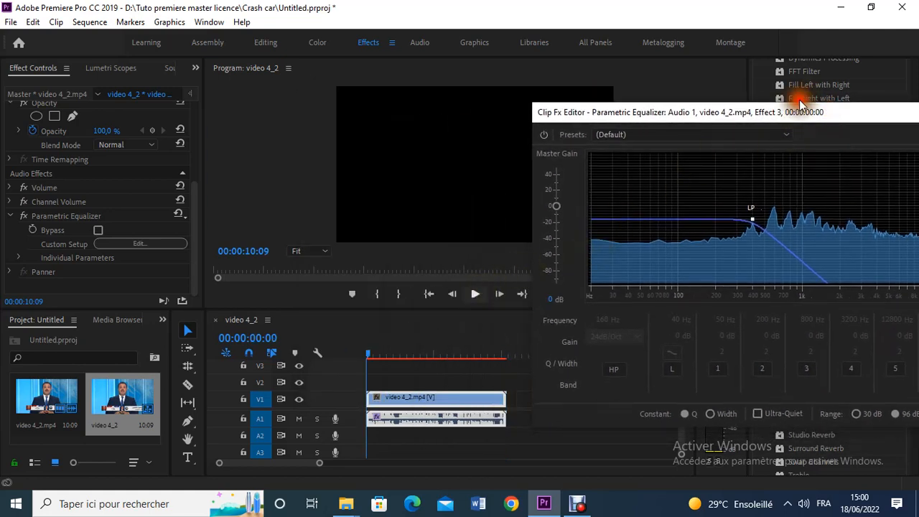
# Lower the LP filter's cutoff frequency to about 381 Hz during playback
pyautogui.moveTo(790, 112); pyautogui.dragTo(622, 85)
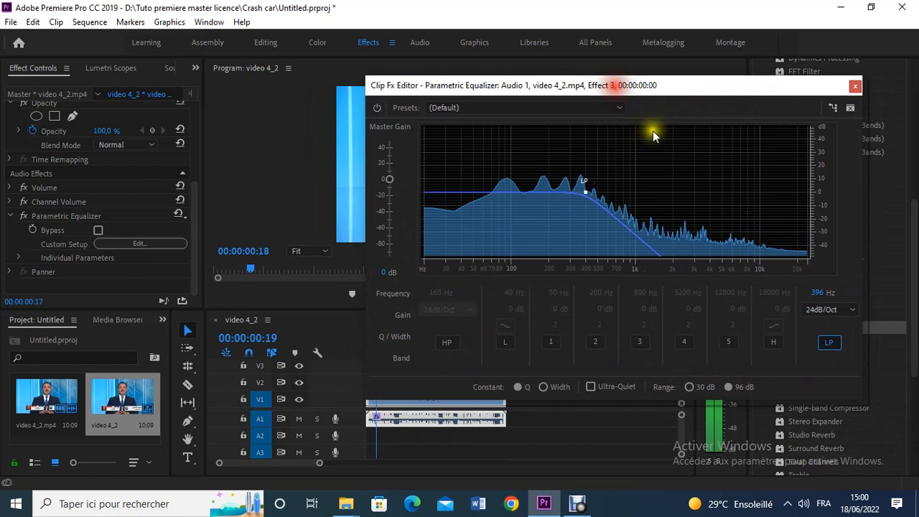
pyautogui.click(579, 198)
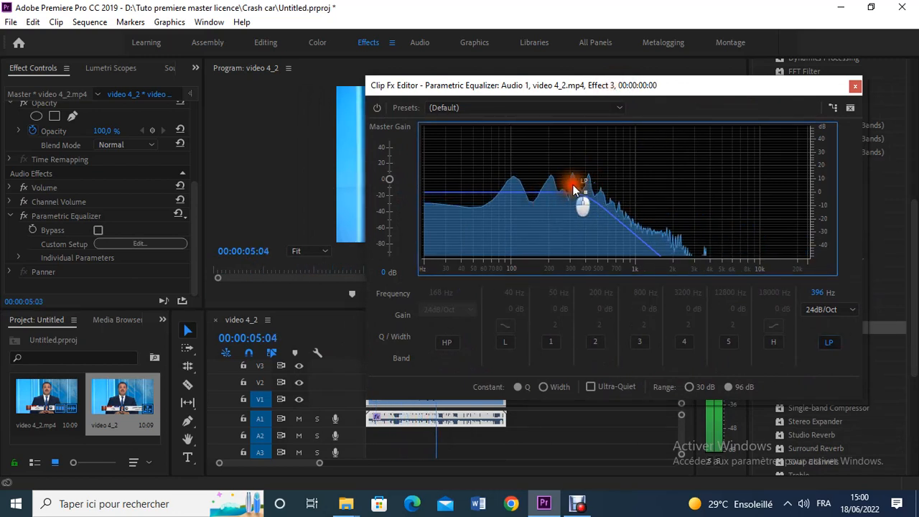
pyautogui.moveTo(572, 185)
pyautogui.mouseDown()
pyautogui.moveTo(592, 186)
pyautogui.moveTo(577, 215)
pyautogui.moveTo(580, 197)
pyautogui.mouseUp()
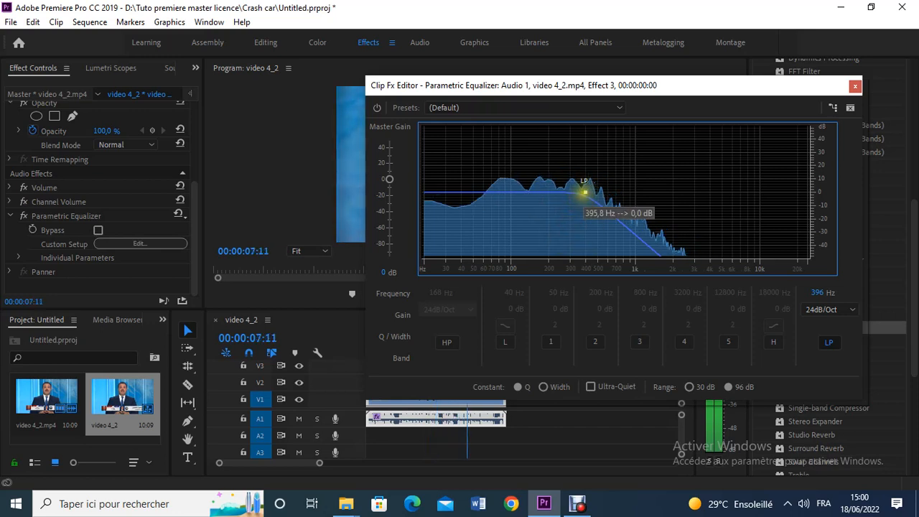
pyautogui.click(799, 340)
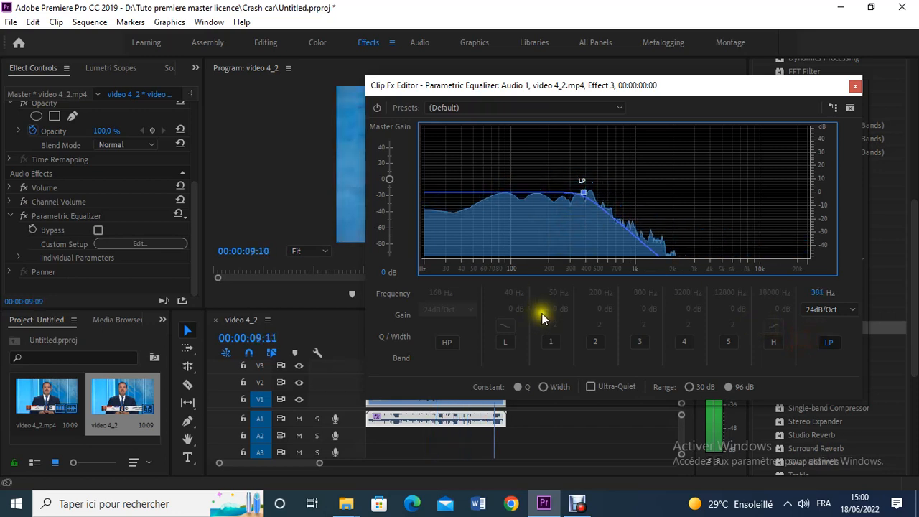
# Try an LP cutoff of about 247 Hz, replay the sequence from its start and raise the cutoff to about 878 Hz
pyautogui.moveTo(582, 191); pyautogui.dragTo(558, 203)
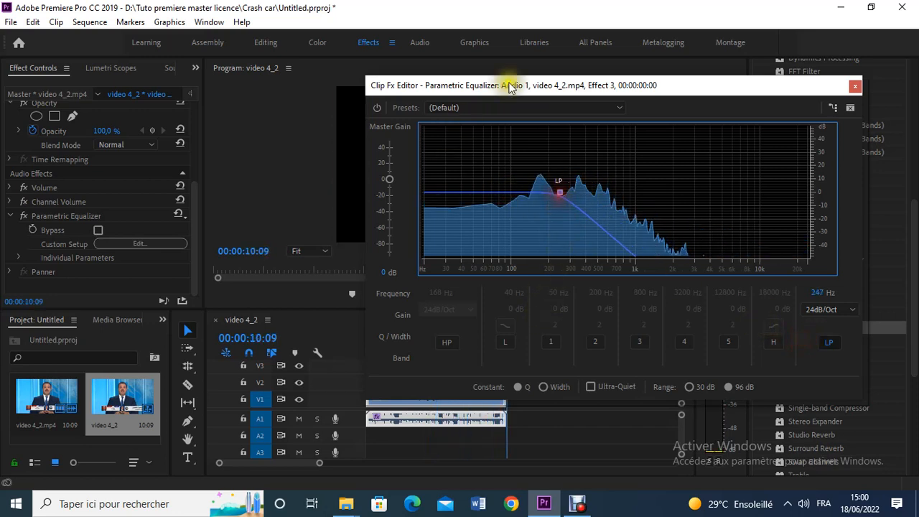
pyautogui.moveTo(529, 87); pyautogui.dragTo(726, 122)
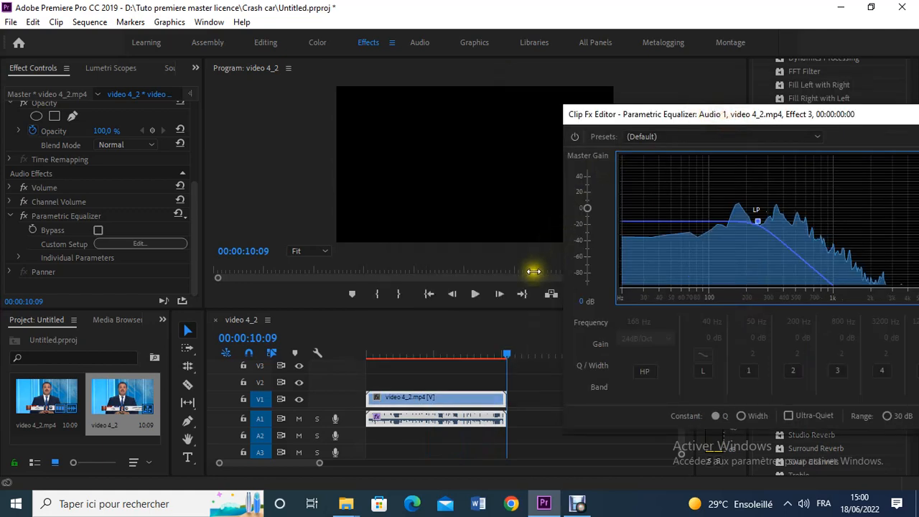
pyautogui.click(474, 293)
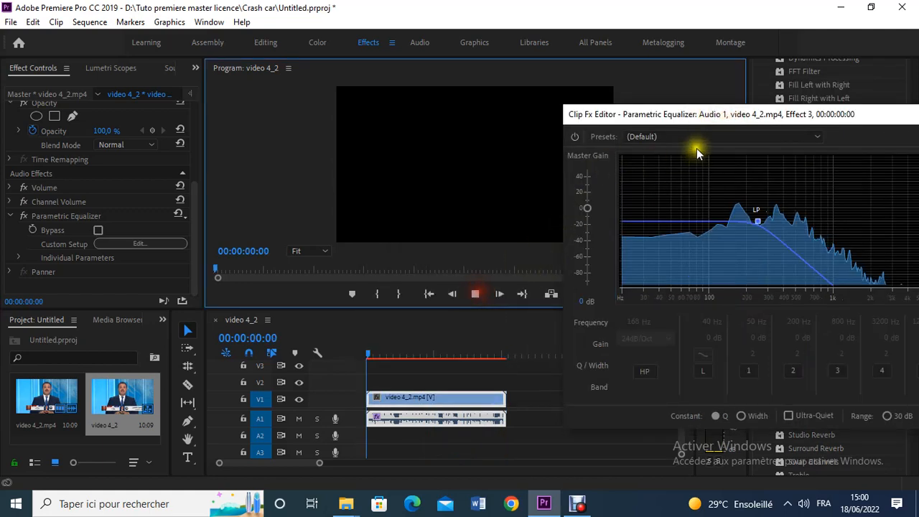
pyautogui.moveTo(729, 121); pyautogui.dragTo(554, 99)
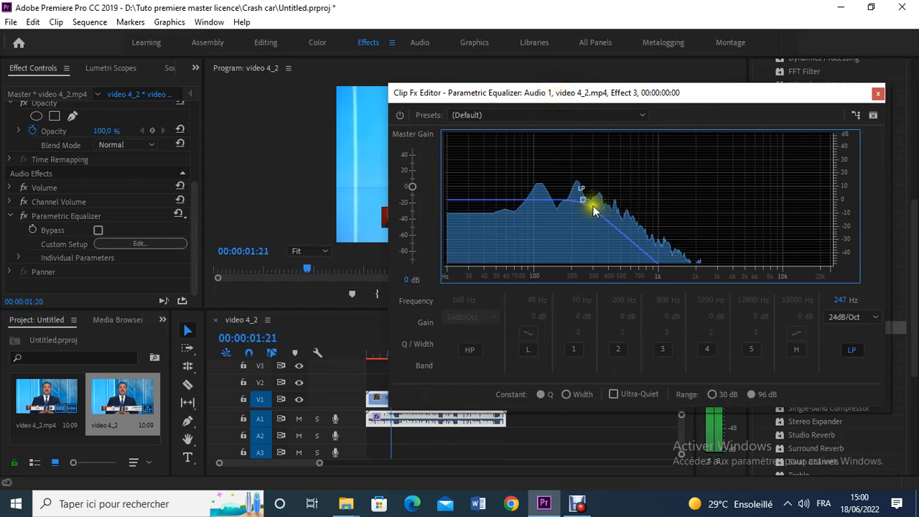
pyautogui.moveTo(581, 196); pyautogui.dragTo(655, 226)
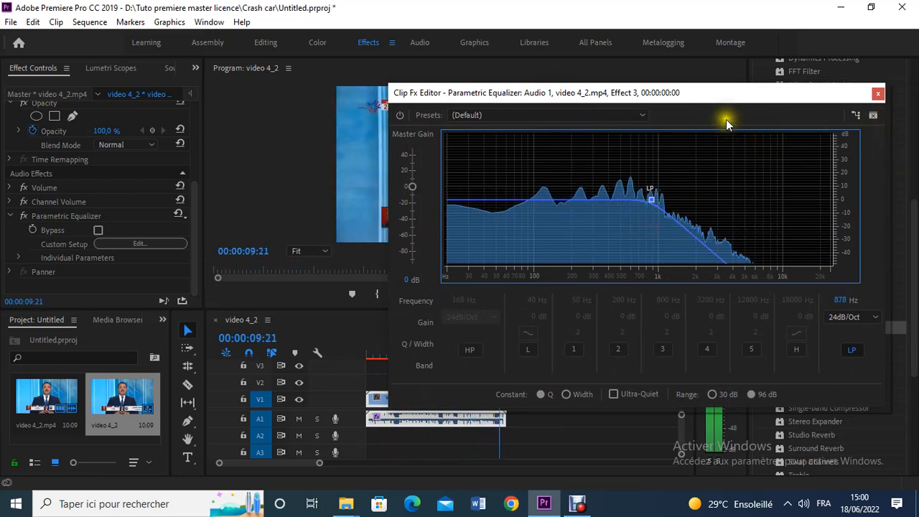
# Reposition the equalizer window and switch the equalizer from the LP filter to the HP filter
pyautogui.moveTo(717, 93); pyautogui.dragTo(829, 98)
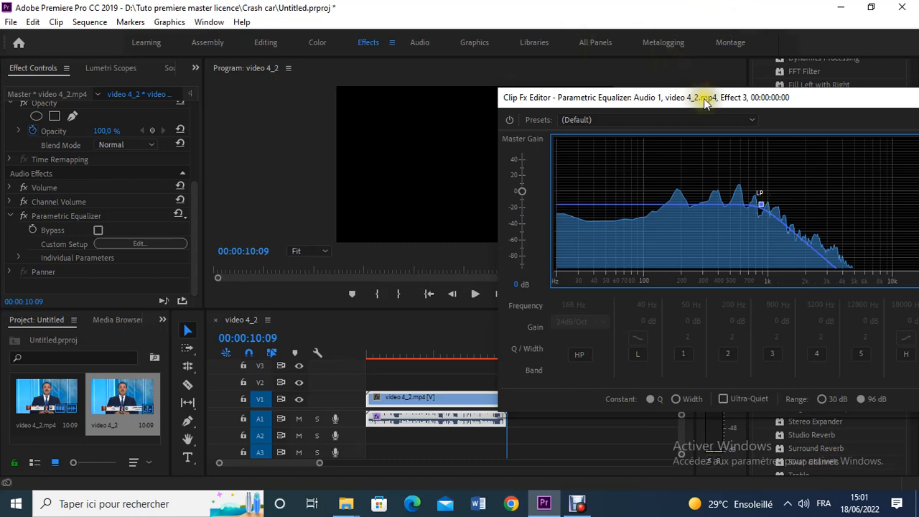
pyautogui.moveTo(618, 108); pyautogui.dragTo(610, 153)
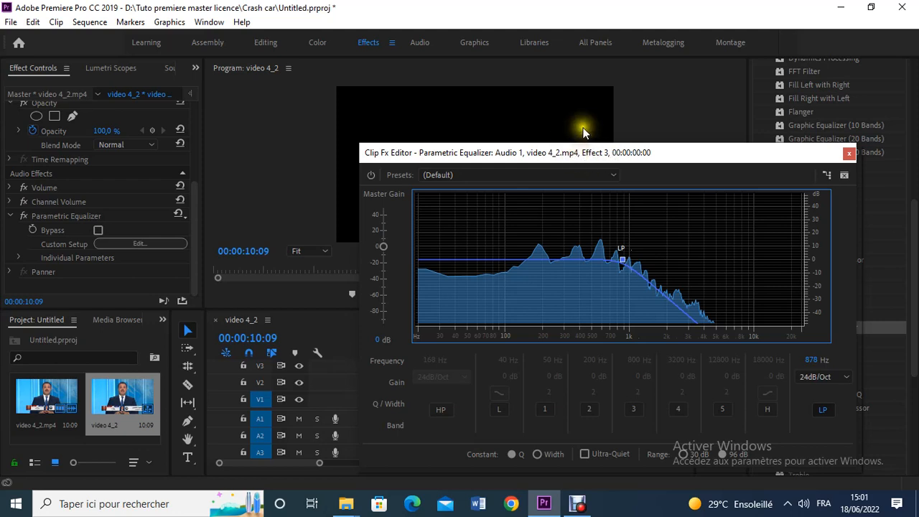
pyautogui.click(416, 328)
pyautogui.click(440, 410)
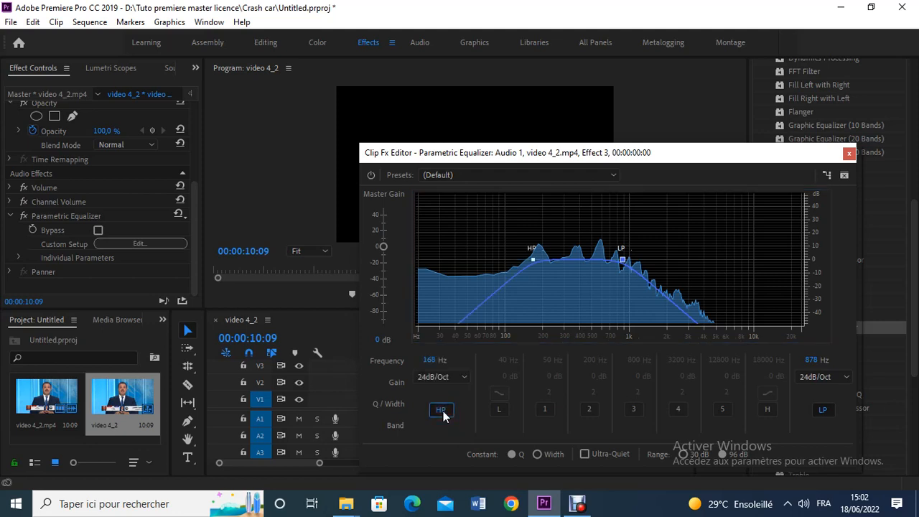
pyautogui.click(823, 410)
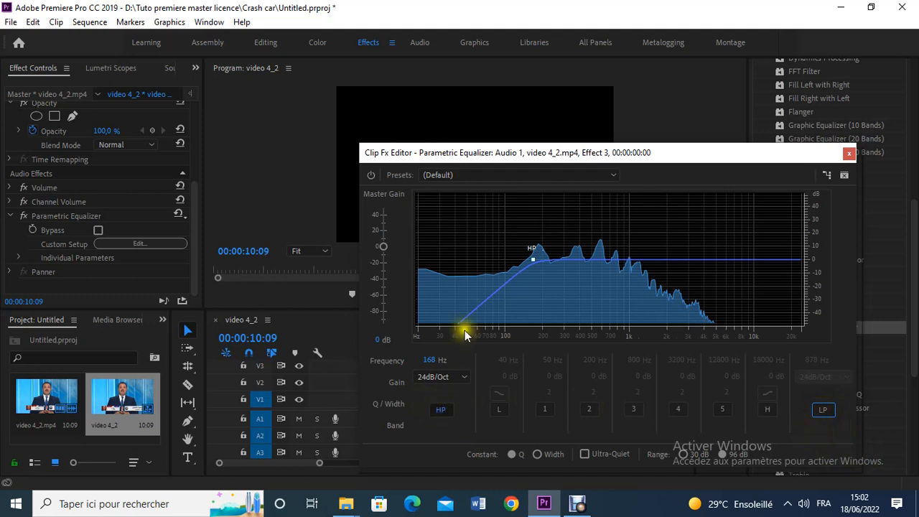
# Set the HP filter's cutoff frequency to 201 Hz
pyautogui.click(431, 360)
pyautogui.press('BackSpace')
pyautogui.press('BackSpace')
pyautogui.press('BackSpace')
pyautogui.write('201')
pyautogui.press('Return')
pyautogui.click(476, 322)
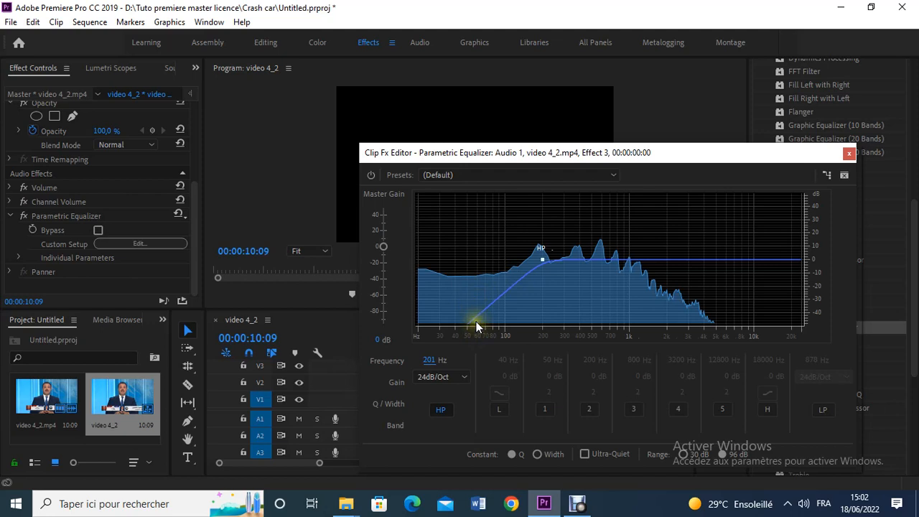
pyautogui.click(454, 351)
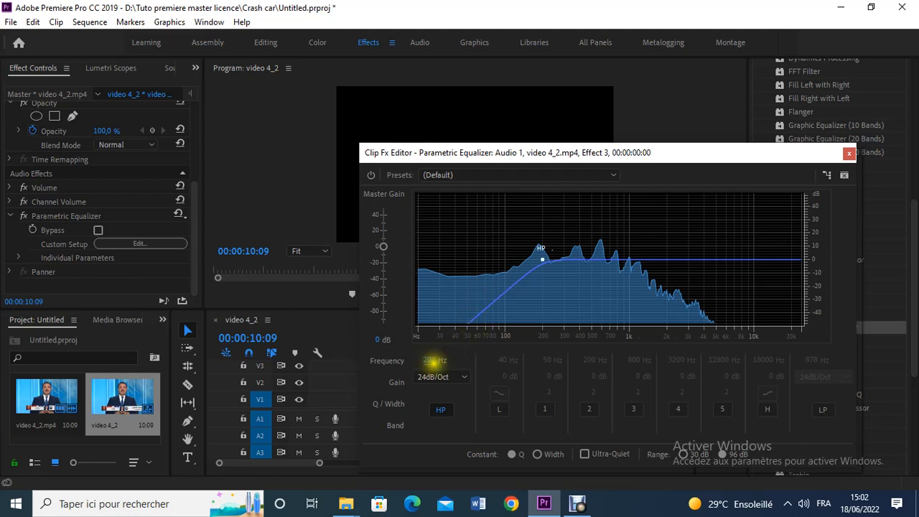
pyautogui.moveTo(434, 361); pyautogui.dragTo(452, 354)
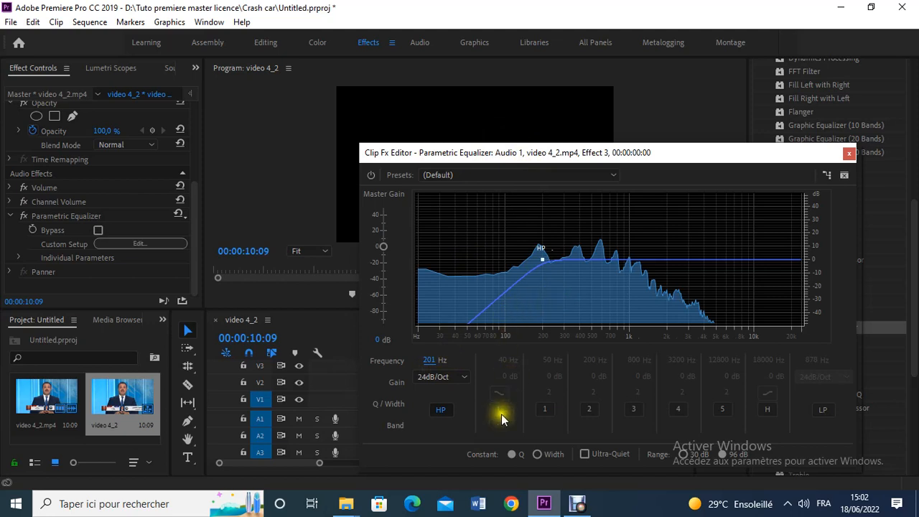
# Enable equalizer bands 1 to 5 and the low shelf band L
pyautogui.click(544, 408)
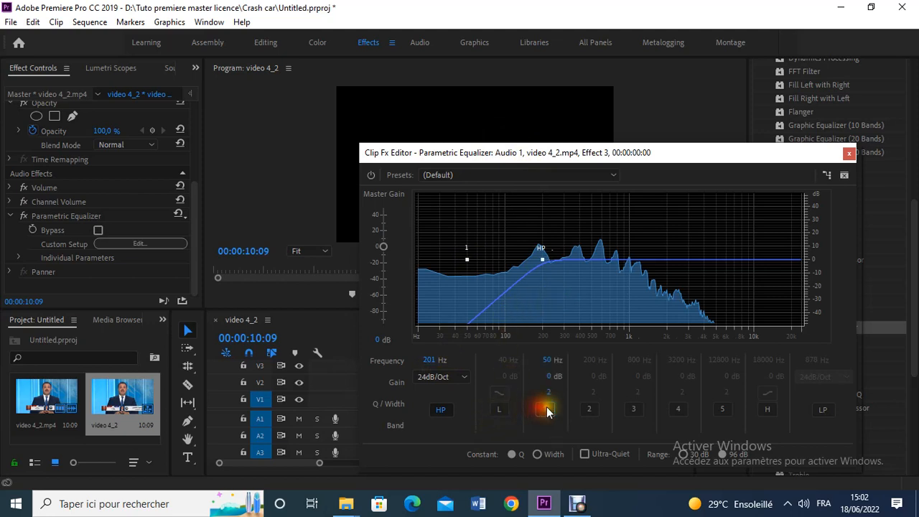
pyautogui.click(588, 408)
pyautogui.click(633, 409)
pyautogui.click(678, 408)
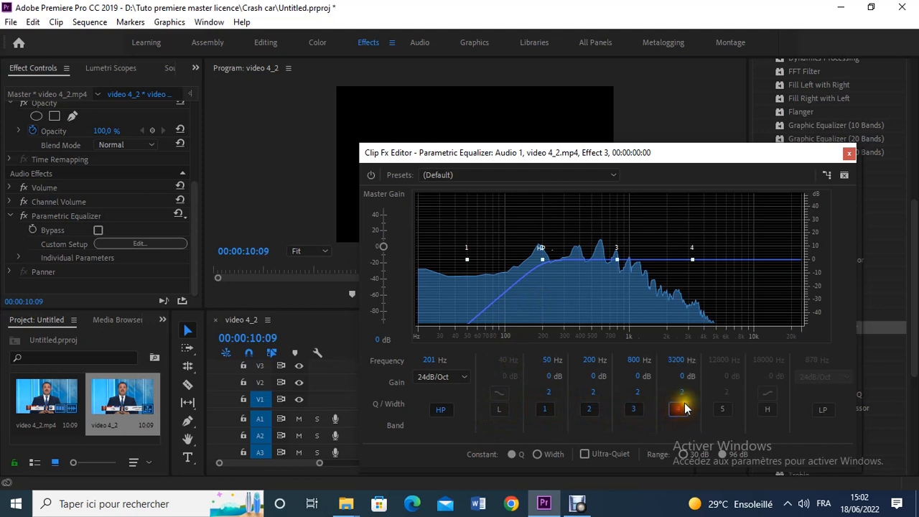
pyautogui.click(722, 409)
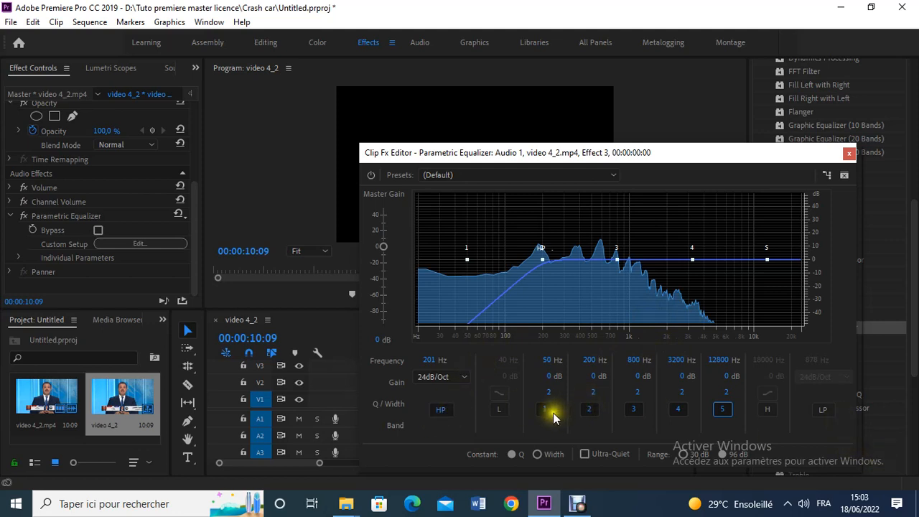
pyautogui.click(500, 413)
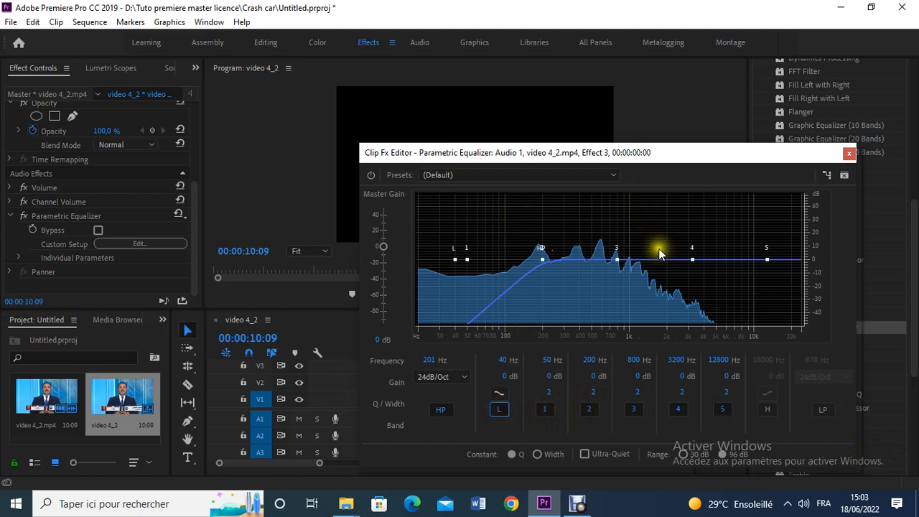
# Boost band 4 to about 27.8 dB at 3239 Hz and cut band 3 to about -15.7 dB at 889 Hz
pyautogui.moveTo(690, 260); pyautogui.dragTo(692, 225)
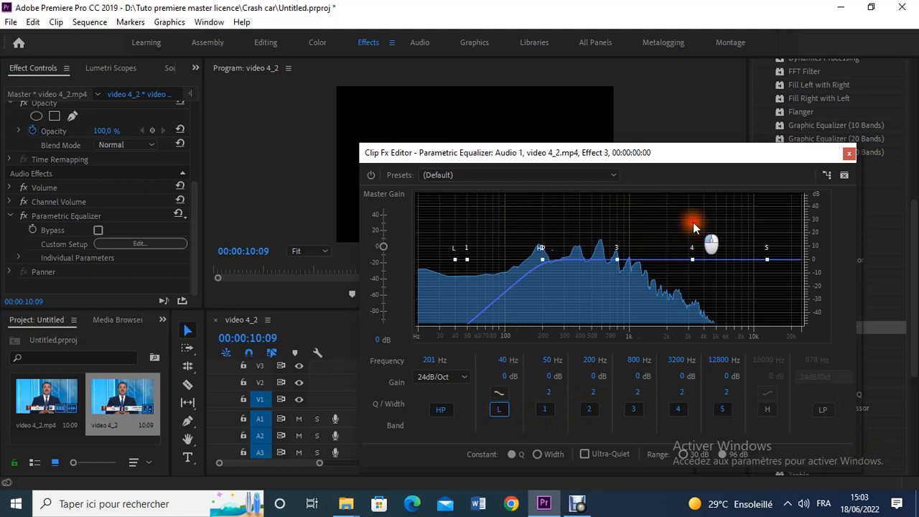
pyautogui.moveTo(614, 258); pyautogui.dragTo(622, 280)
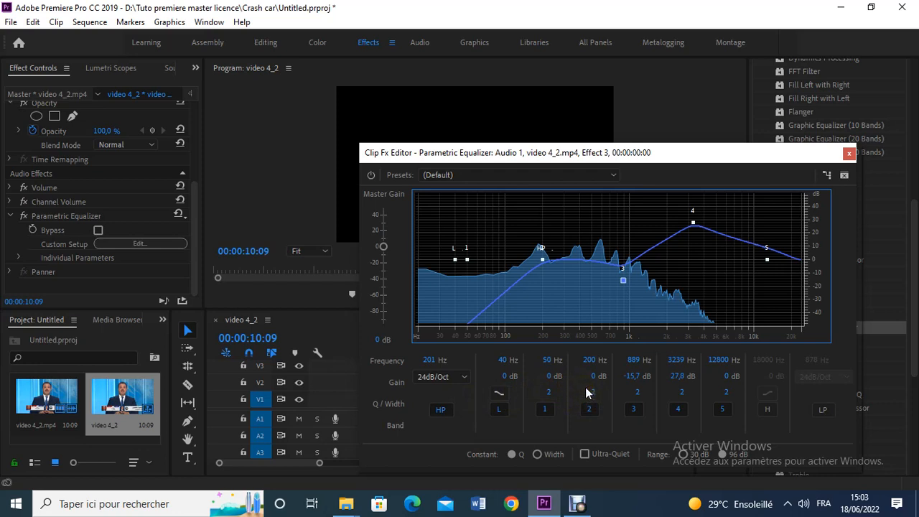
# Lower band 2's Q to about 0.9 and disable the HP filter
pyautogui.moveTo(591, 390)
pyautogui.mouseDown()
pyautogui.moveTo(606, 391)
pyautogui.moveTo(590, 389)
pyautogui.mouseUp()
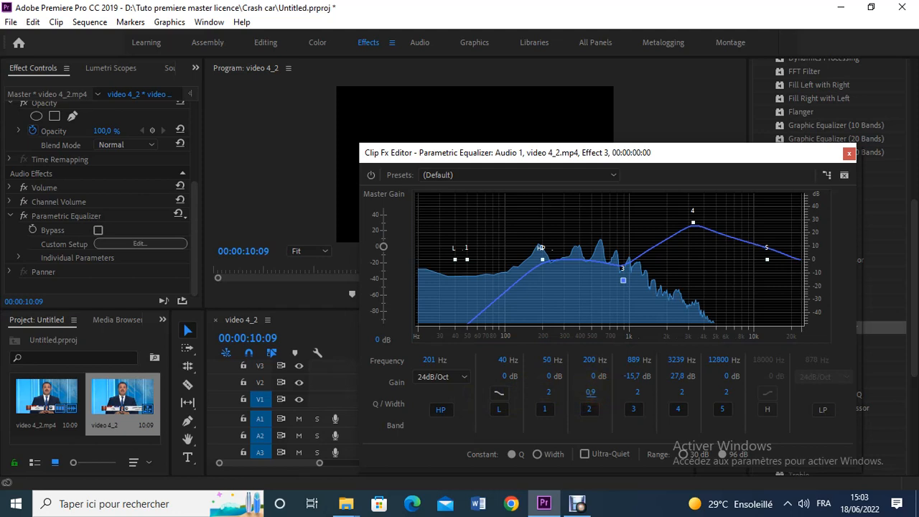
pyautogui.click(443, 409)
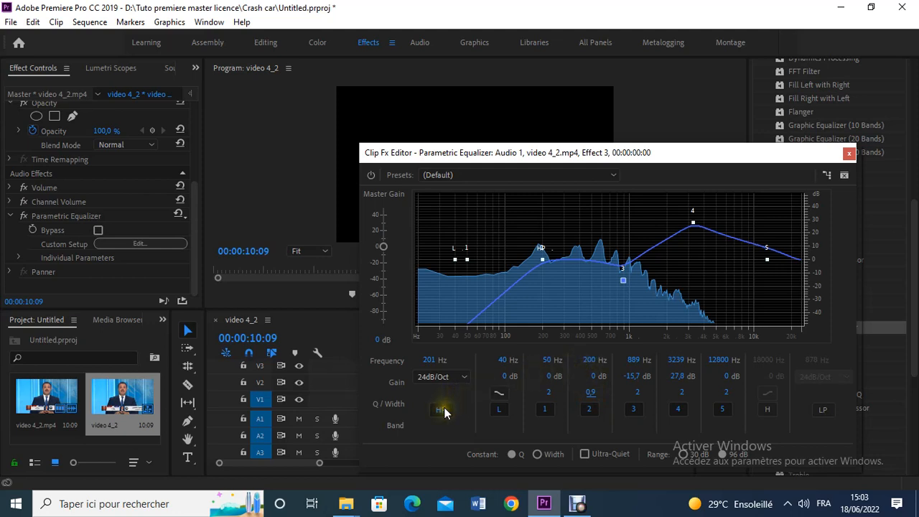